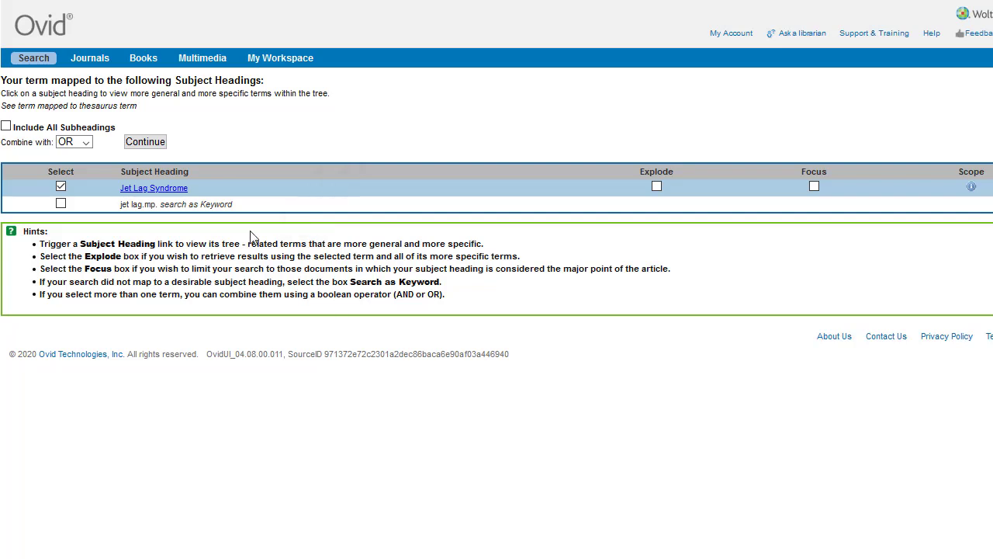
- Search the Jet Lag Syndrome heading restricted to the Diet Therapy, Drug Therapy, Prevention & Control and Therapy subheadings, combined with OR
click(134, 145)
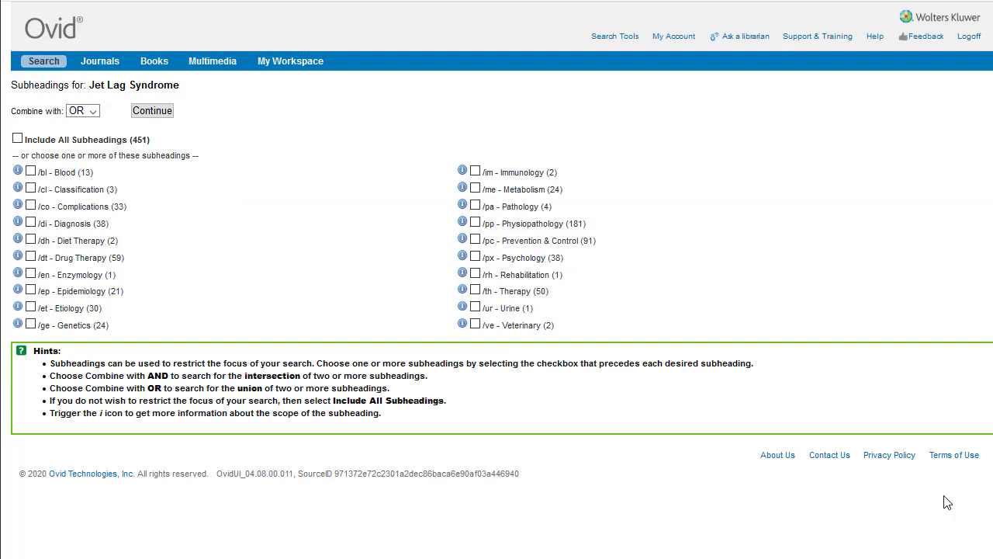
click(32, 240)
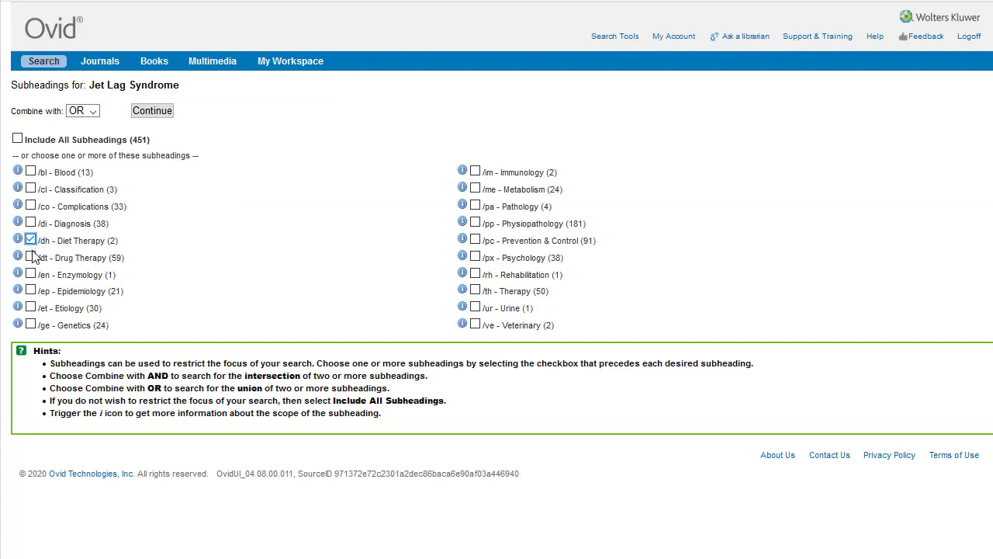
click(31, 259)
click(476, 240)
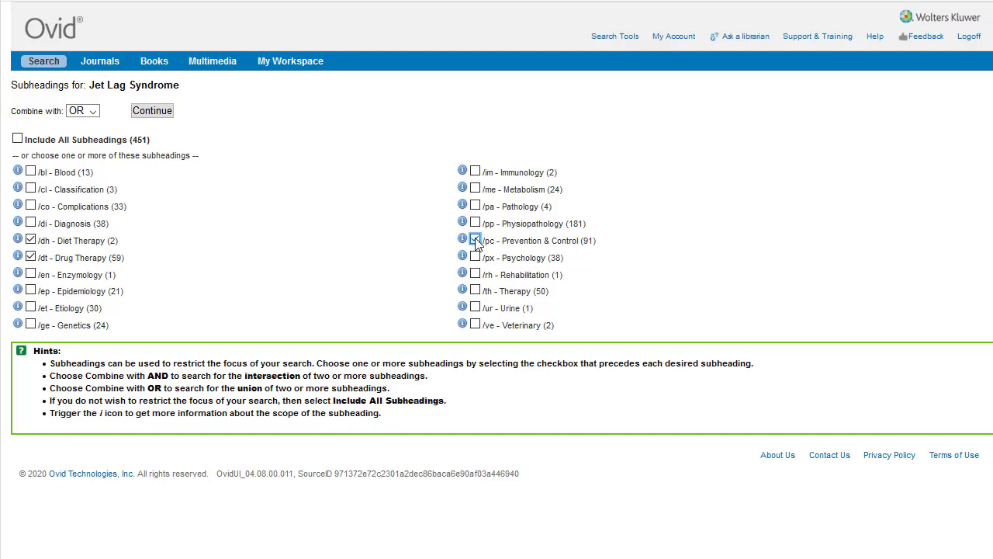
click(475, 289)
click(154, 112)
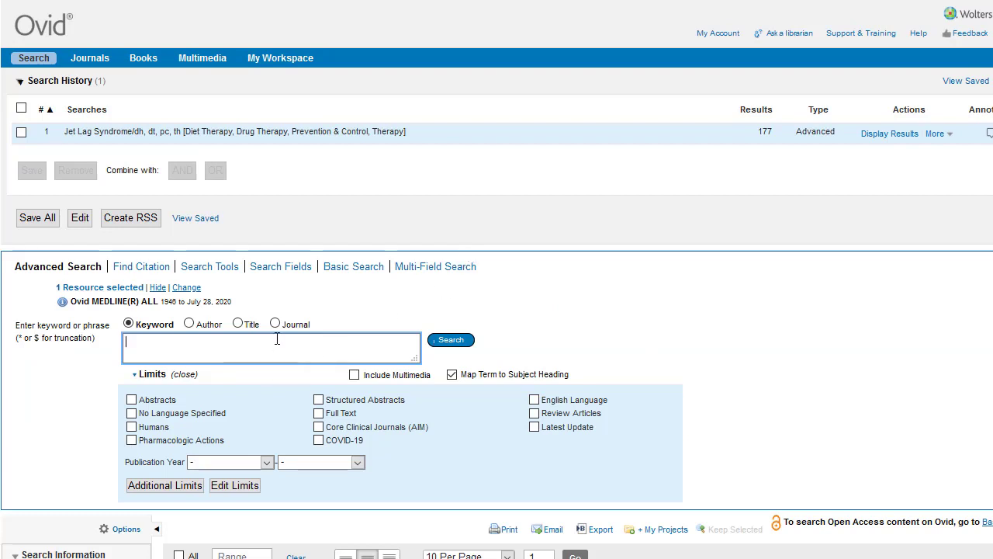
- Search for melatonin using the Melatonin subject heading without restricting it to particular subheadings
text(melatonin)
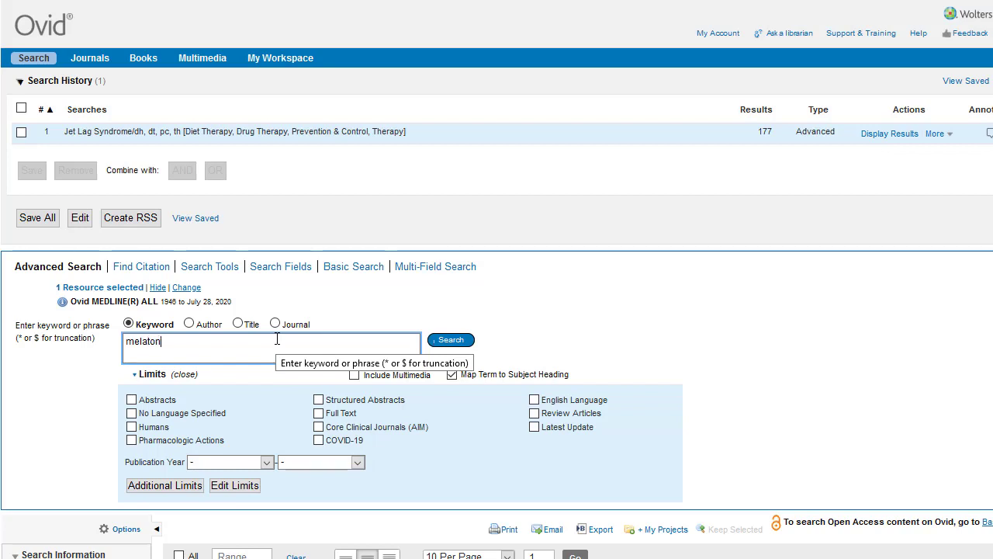
click(451, 340)
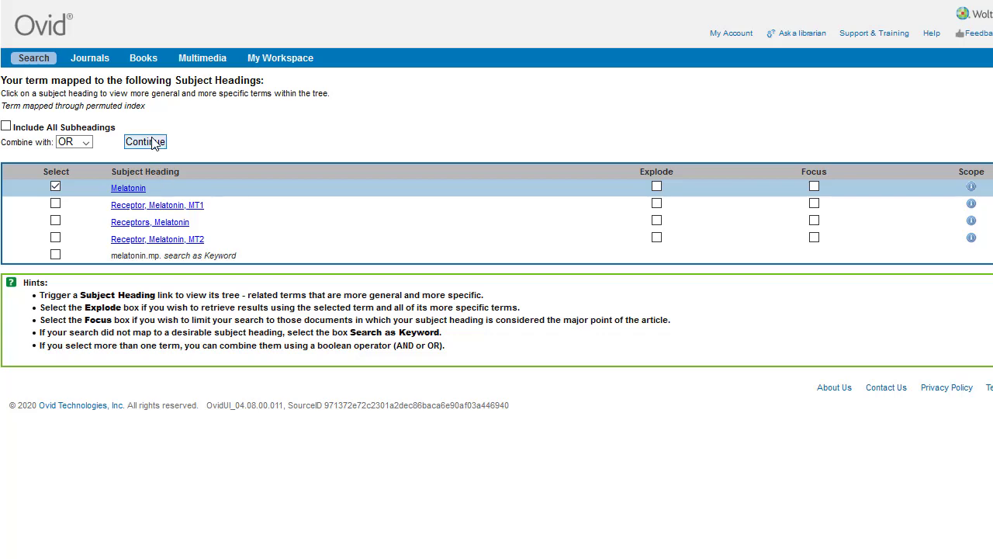
click(149, 147)
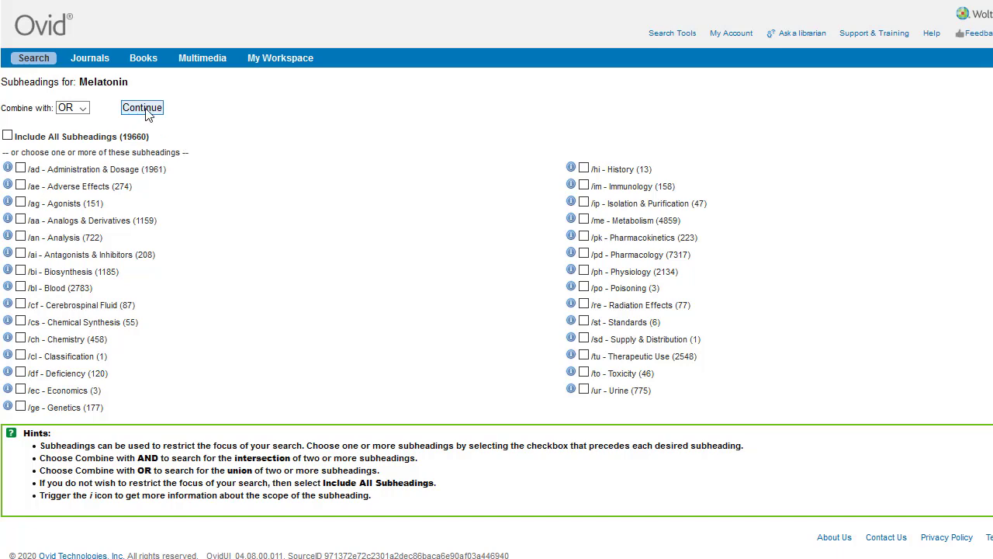
click(148, 111)
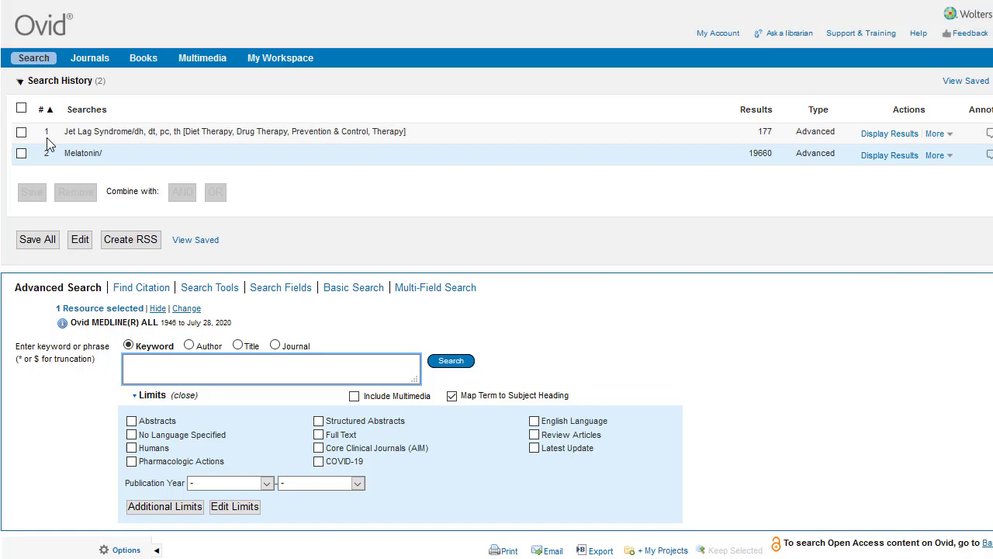
- Combine the Jet Lag Syndrome and Melatonin searches in the search history with AND
click(21, 132)
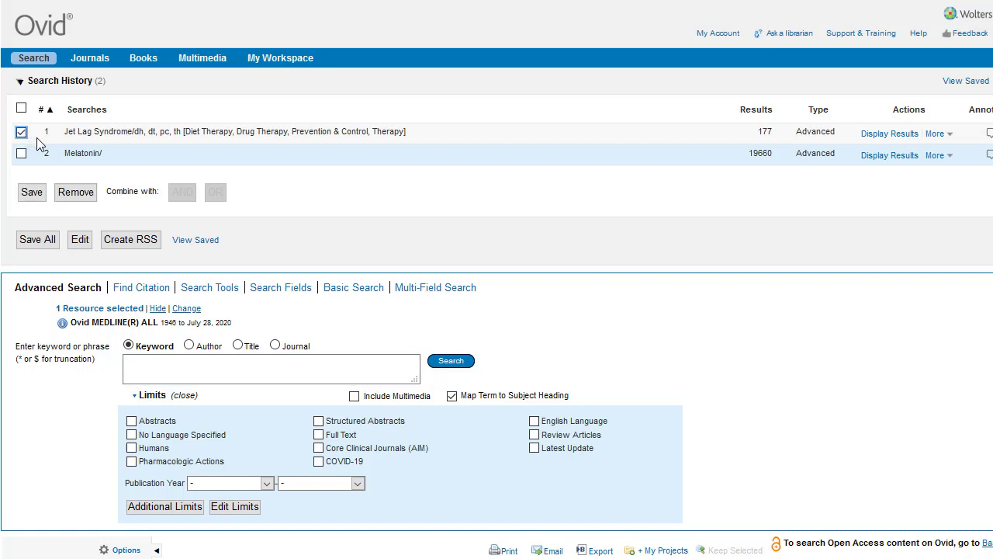
click(21, 153)
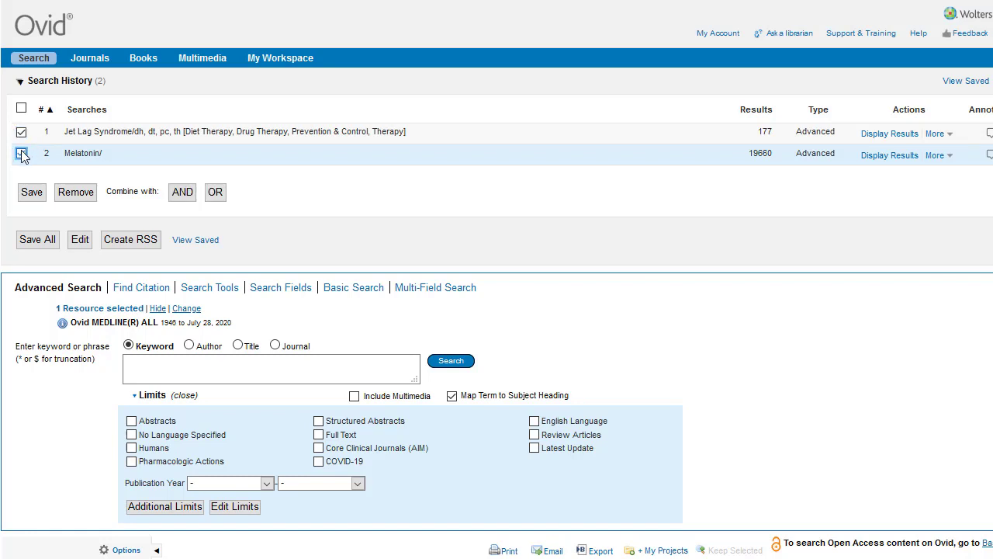
click(181, 200)
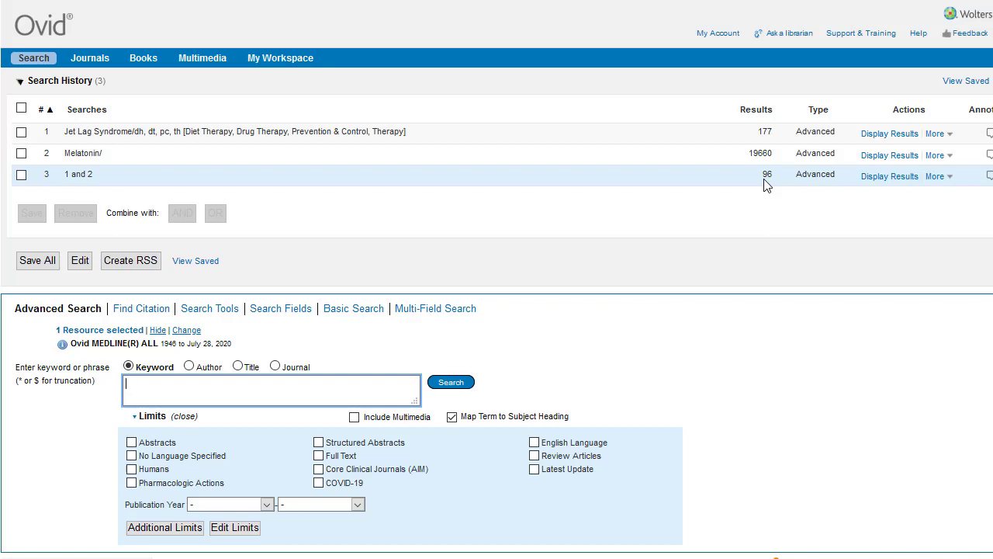
- Open the additional limits for the combined search and examine the Clinical Queries options and their explanation
click(169, 529)
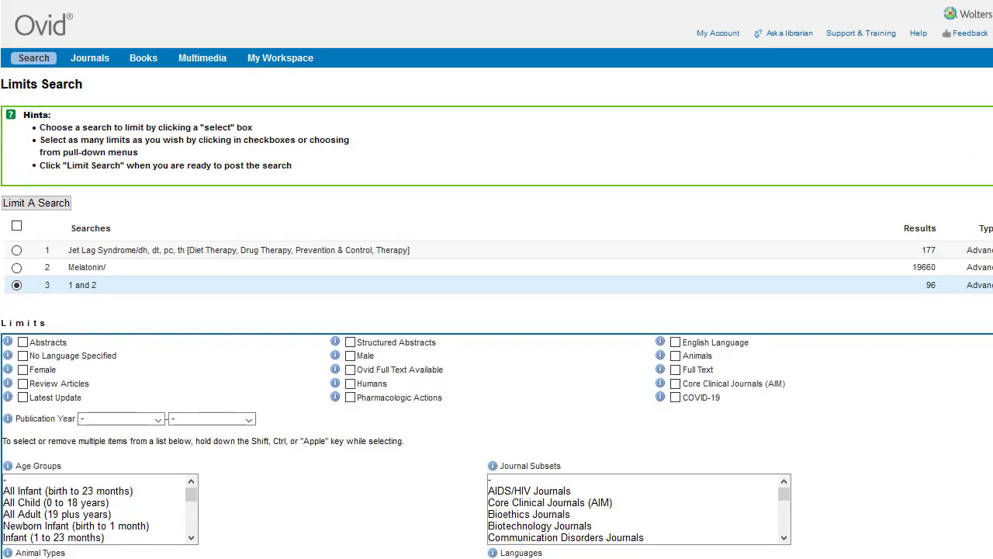
scroll(496, 311, down, 5)
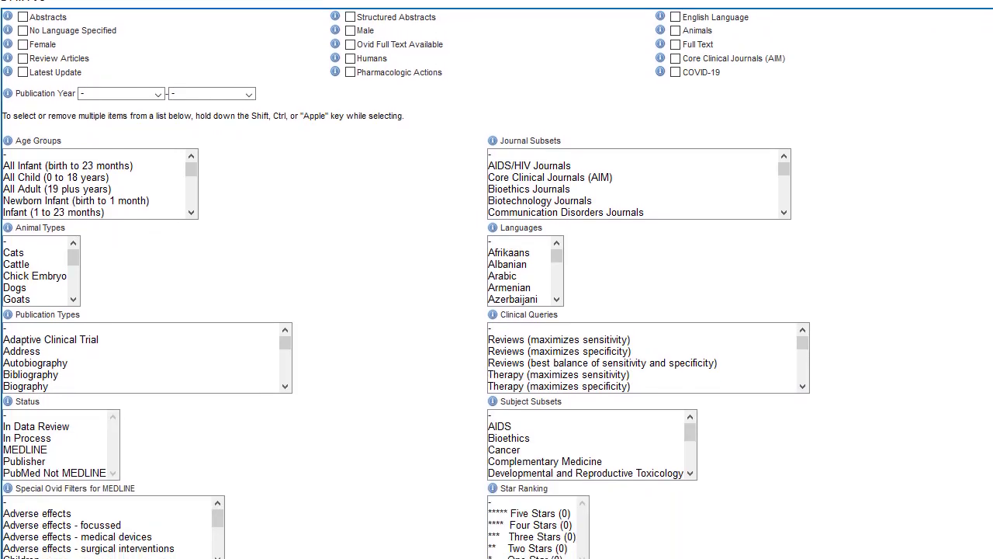
scroll(496, 310, down, 1)
scroll(496, 310, down, 1)
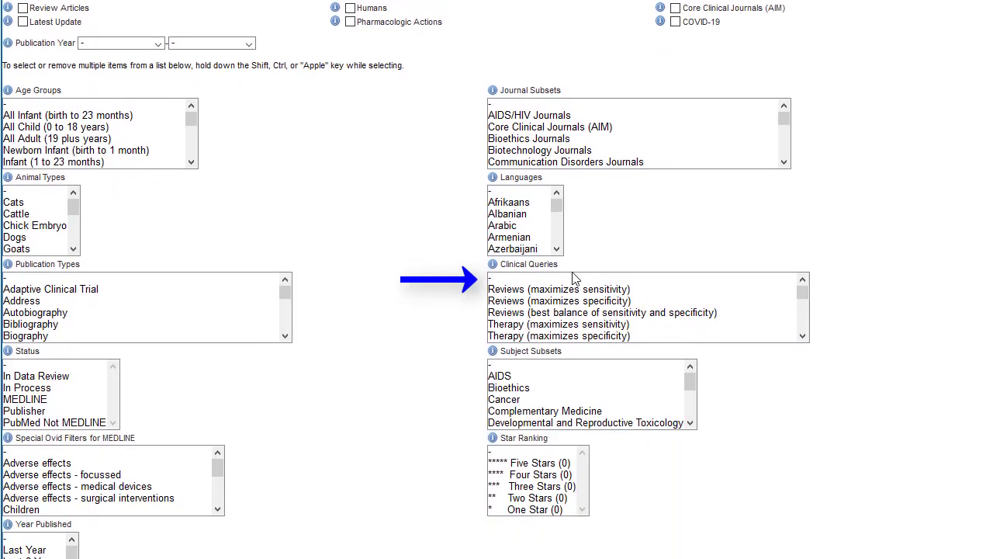
click(803, 336)
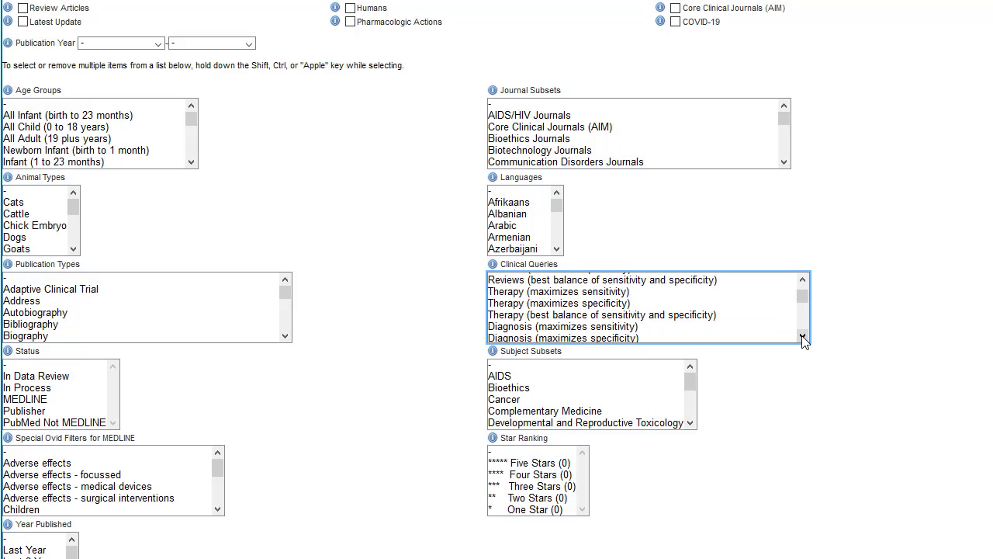
click(803, 336)
click(804, 336)
click(803, 336)
click(803, 337)
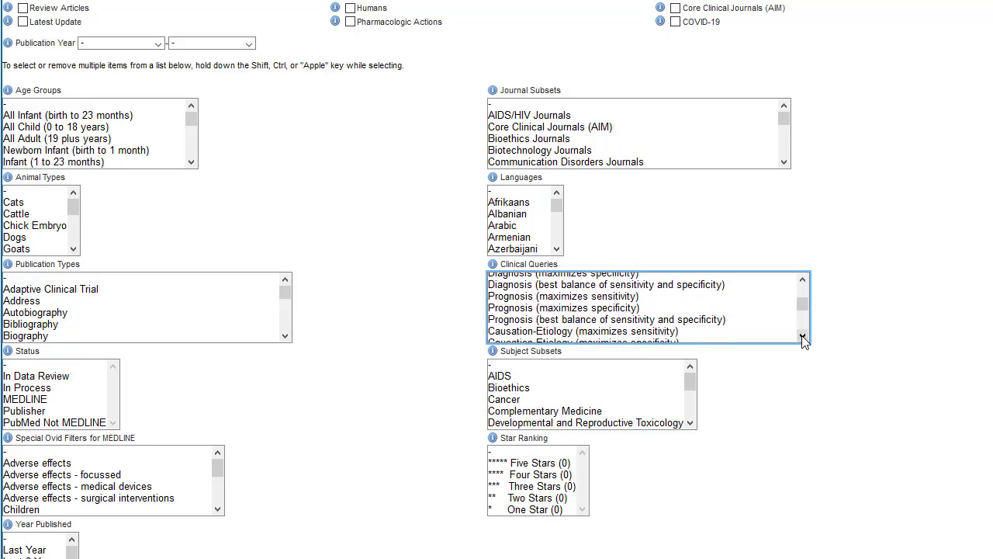
click(803, 336)
click(803, 336)
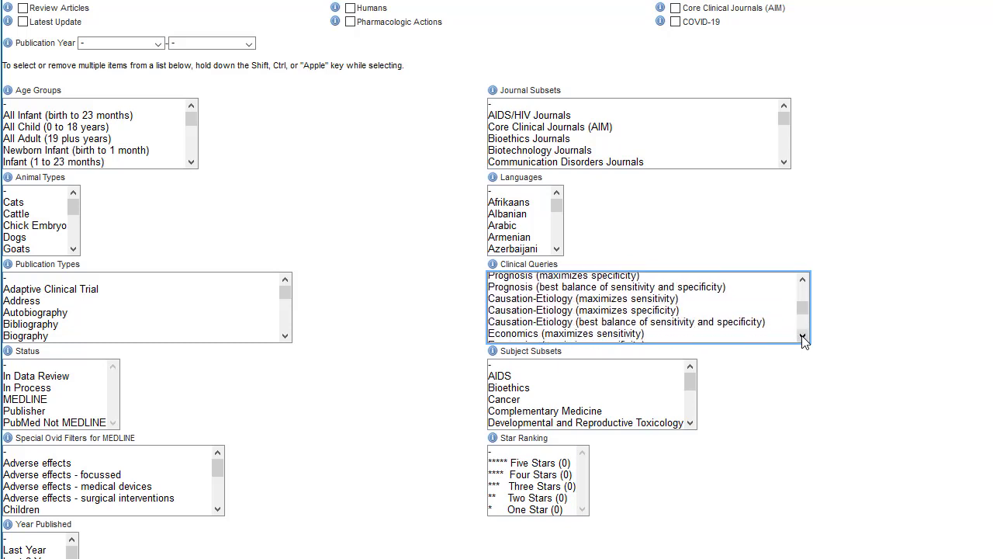
click(803, 336)
click(803, 336)
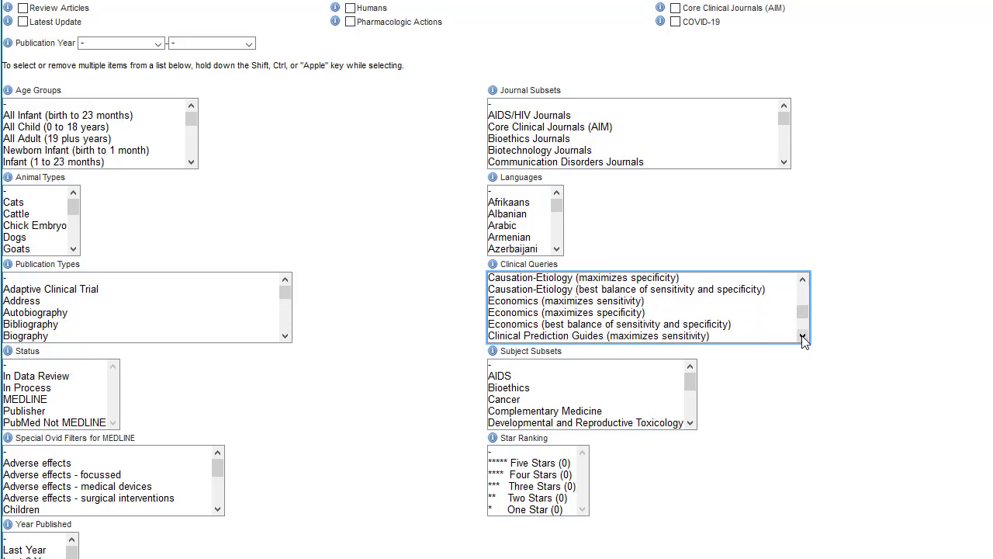
click(804, 336)
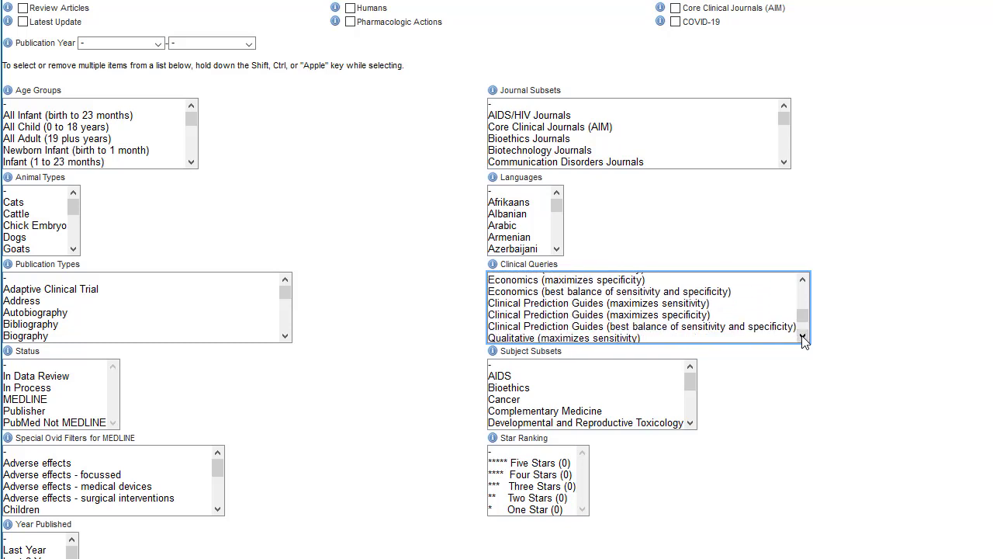
click(803, 336)
click(803, 336)
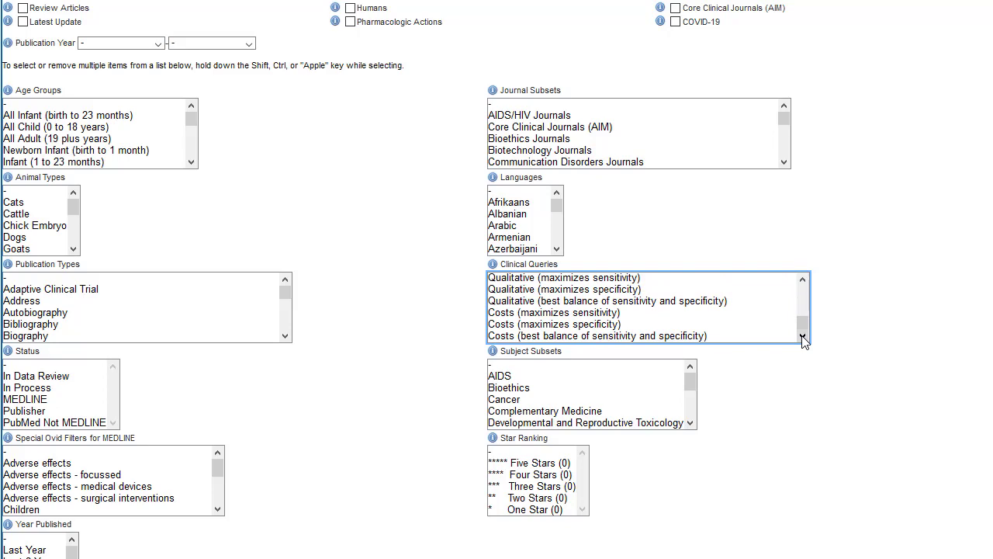
click(493, 265)
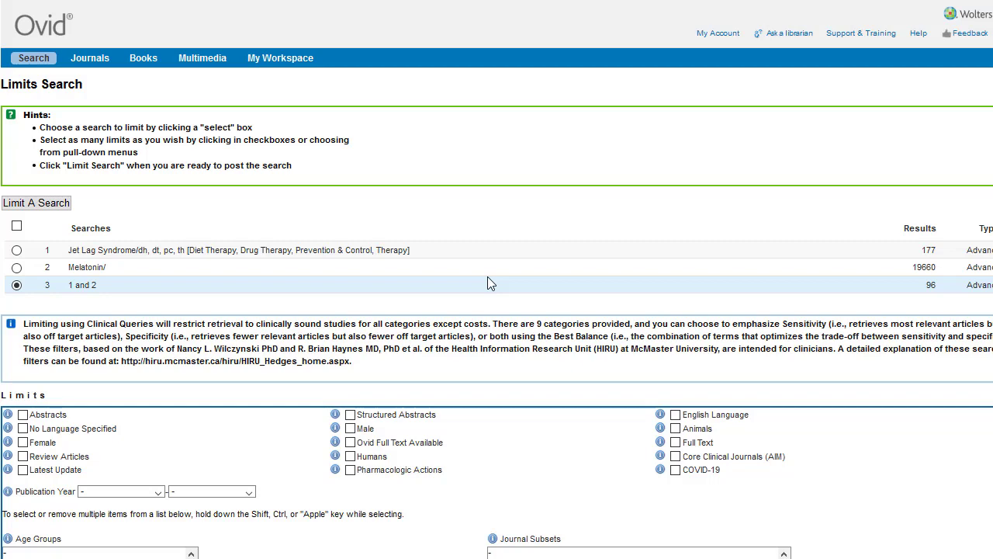
- Limit the combined search to the Clinical Query "Therapy (best balance of sensitivity and specificity)" and look over the resulting articles
scroll(487, 278, down, 5)
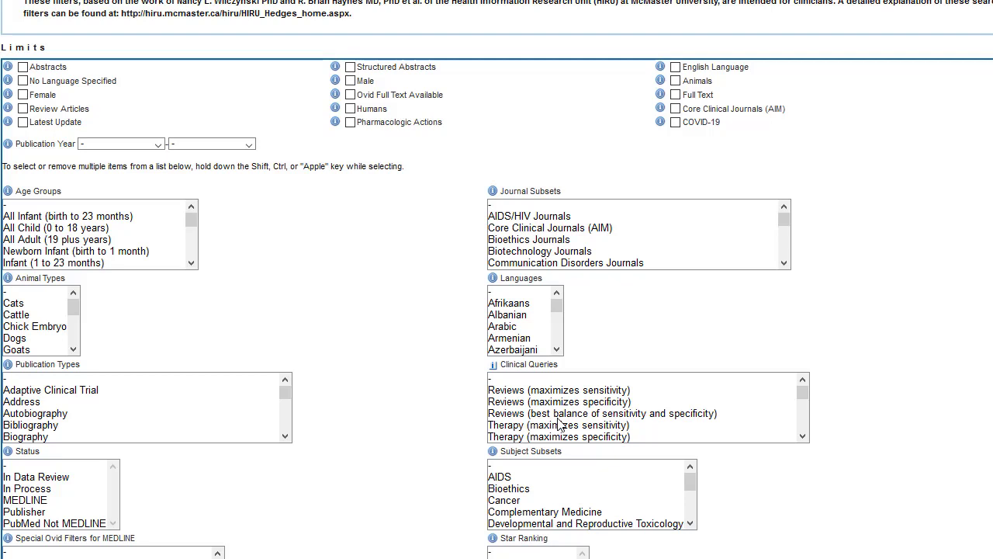
click(800, 393)
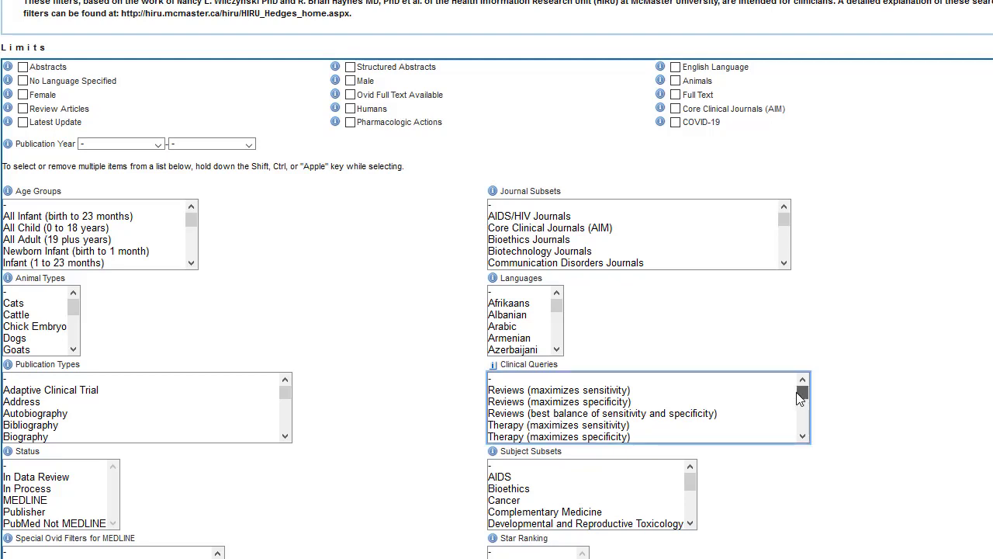
drag(799, 395, 801, 400)
click(708, 396)
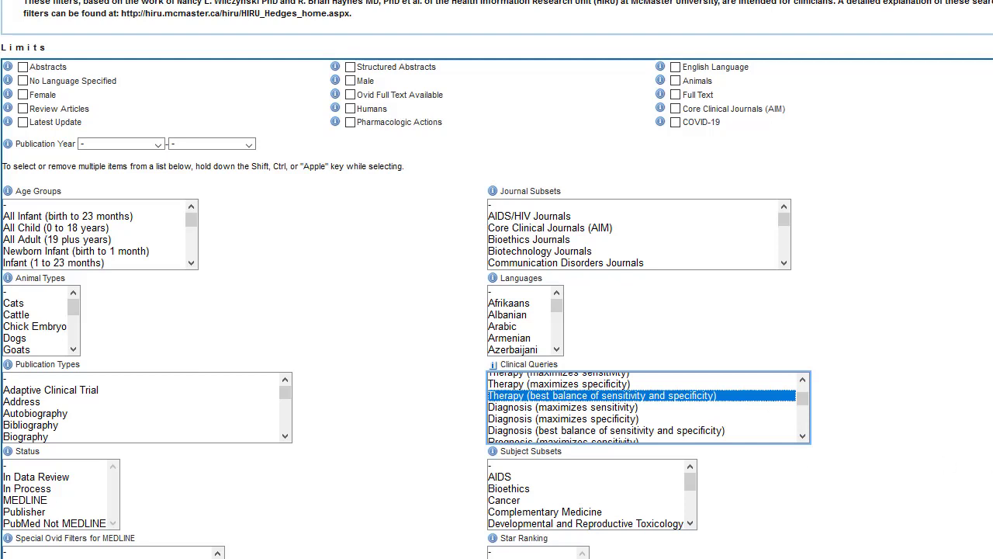
scroll(496, 310, down, 3)
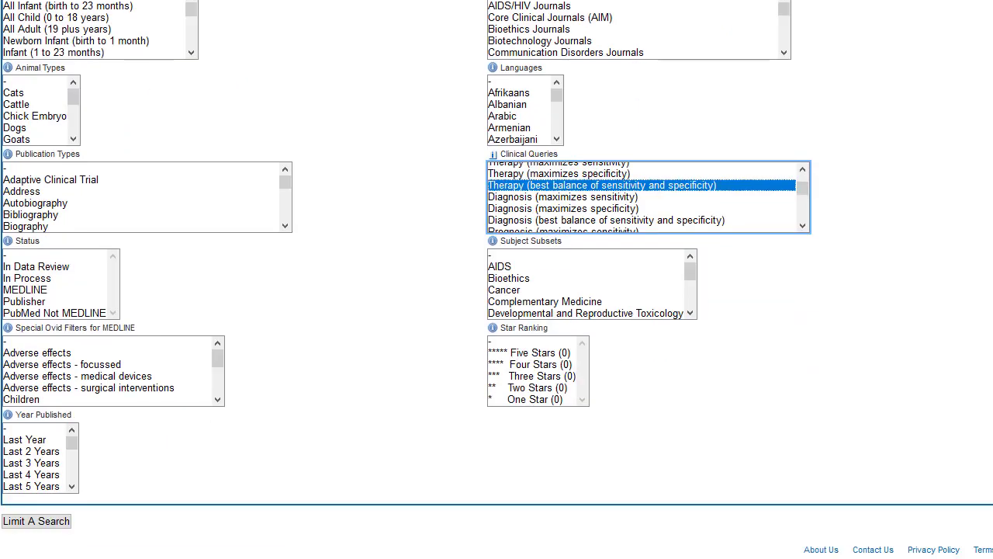
click(43, 525)
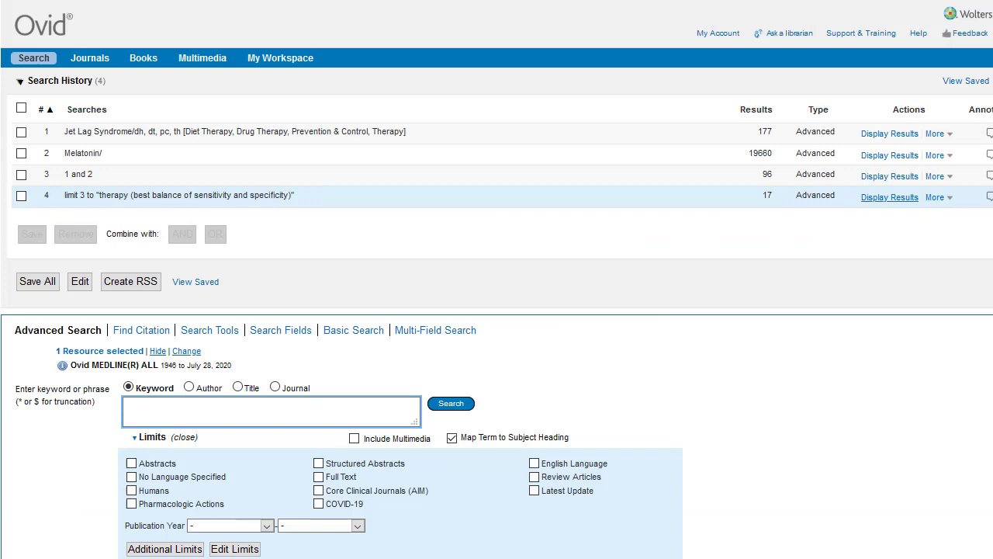
scroll(665, 286, down, 6)
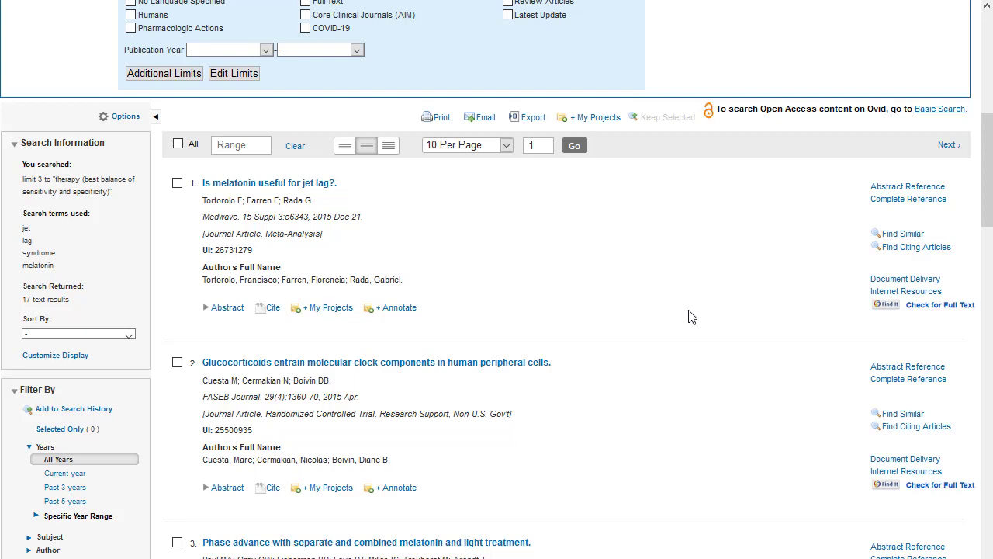
scroll(557, 327, up, 1)
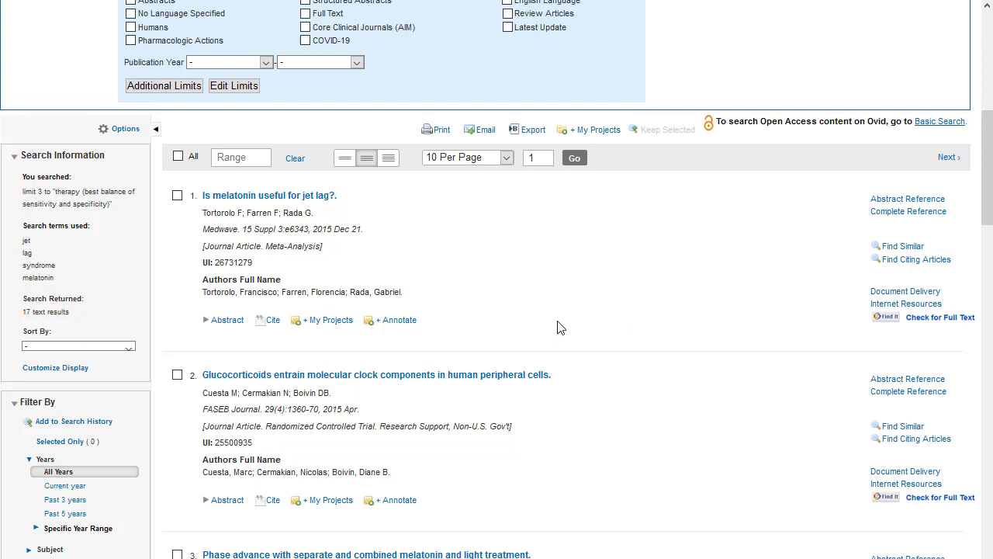
- Apply the Systematic Review publication type limit to search 3, "1 and 2", and view the resulting articles
scroll(558, 327, up, 5)
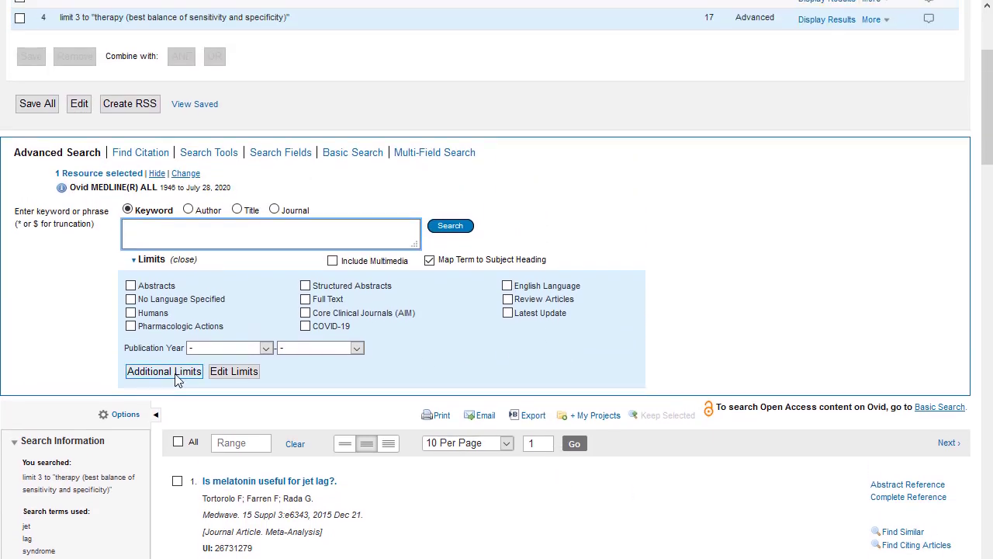
click(165, 371)
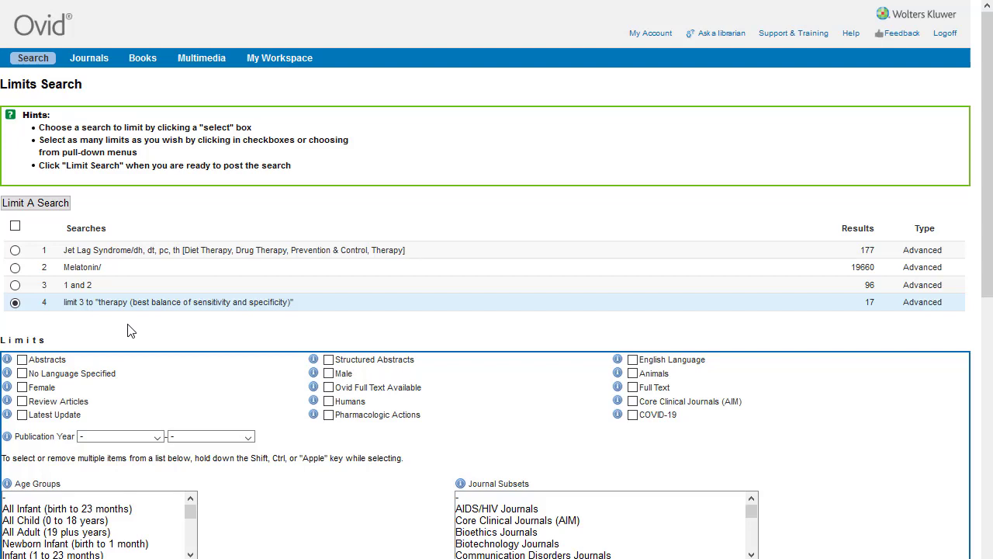
click(15, 285)
click(15, 285)
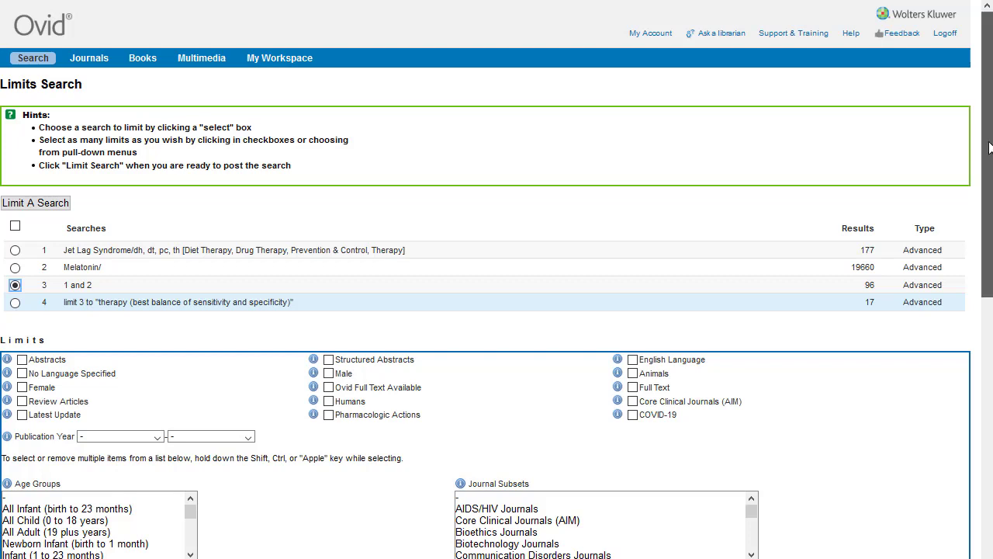
drag(989, 148, 957, 349)
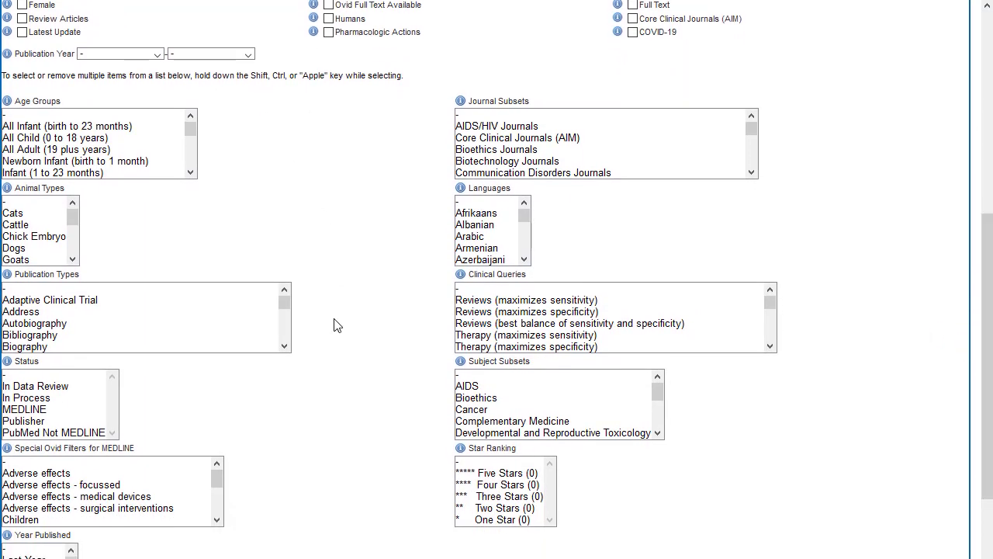
click(284, 346)
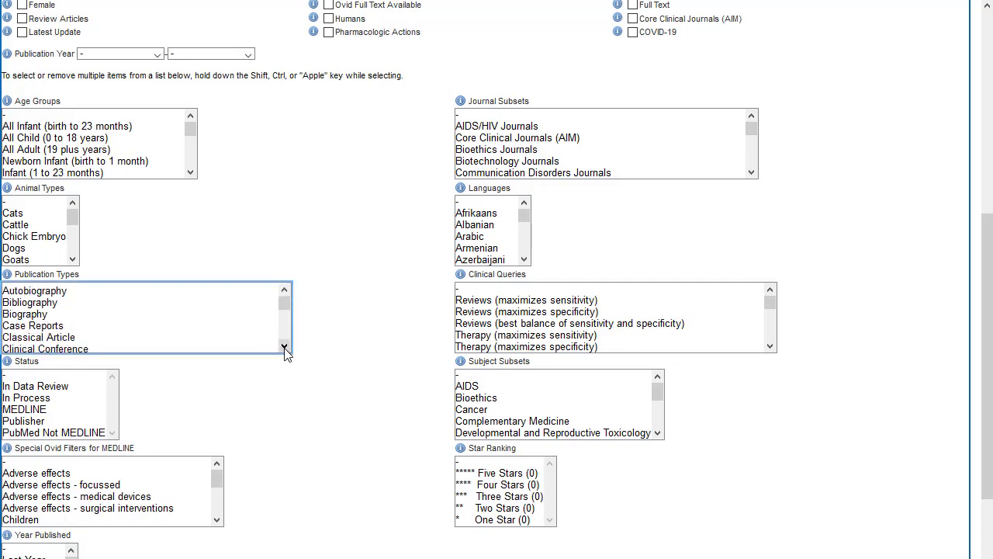
scroll(284, 350, down, 10)
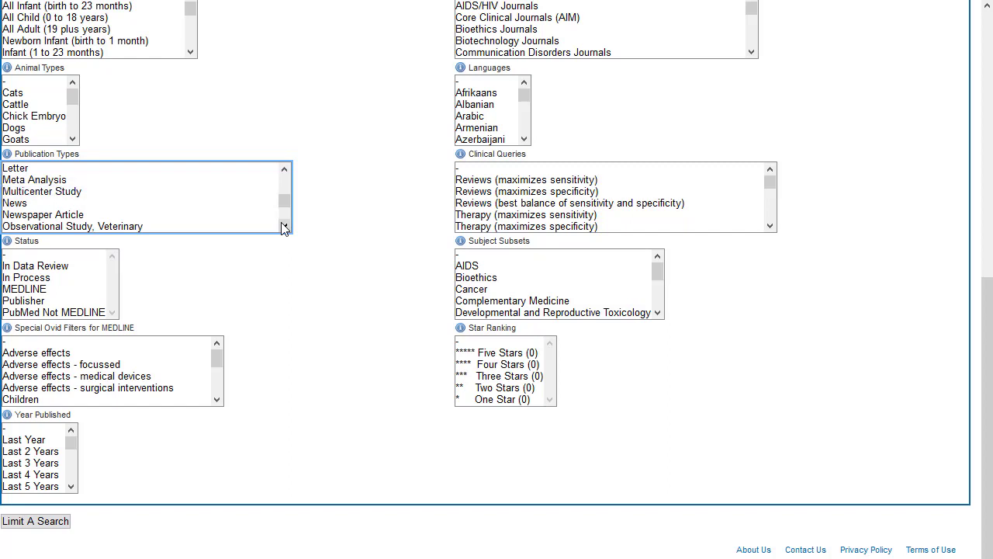
scroll(283, 226, down, 5)
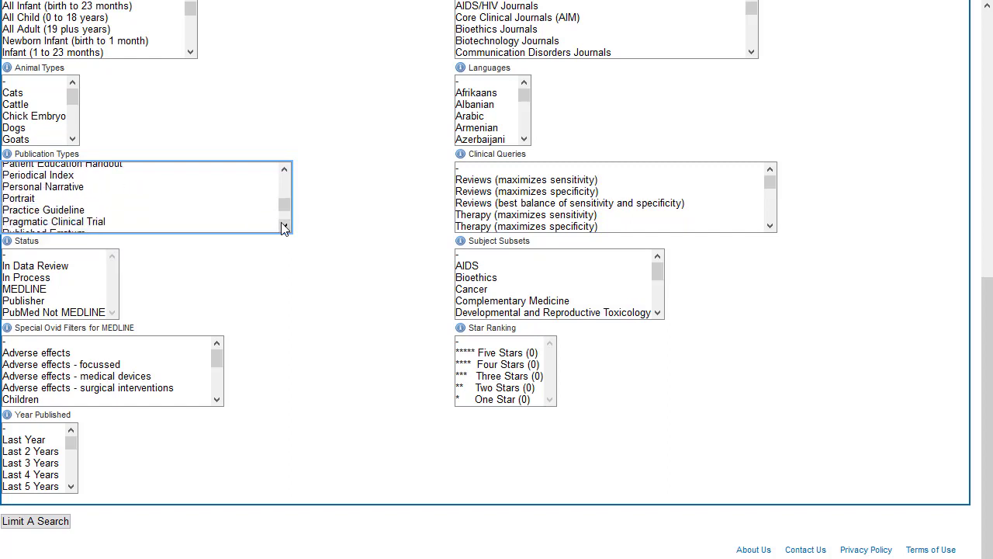
scroll(284, 226, down, 10)
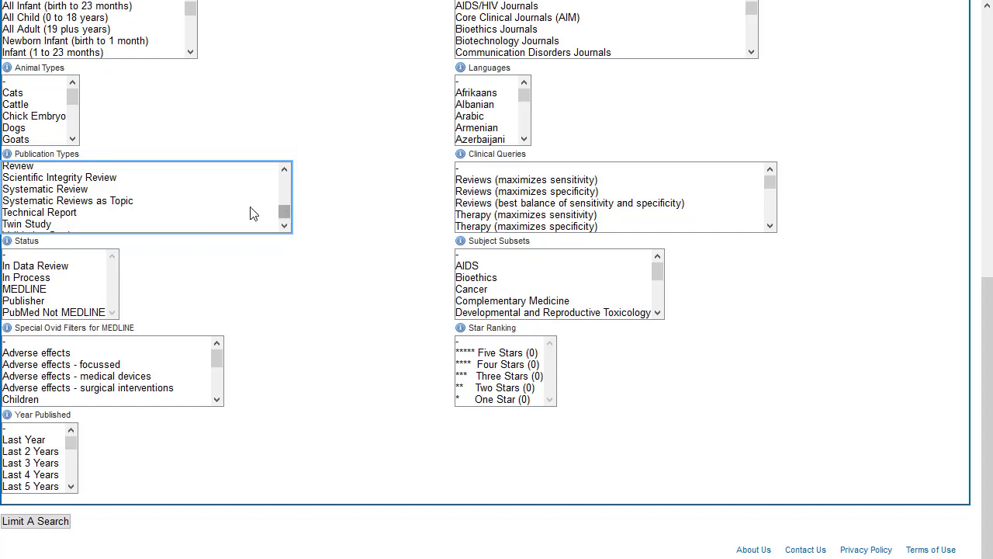
click(76, 189)
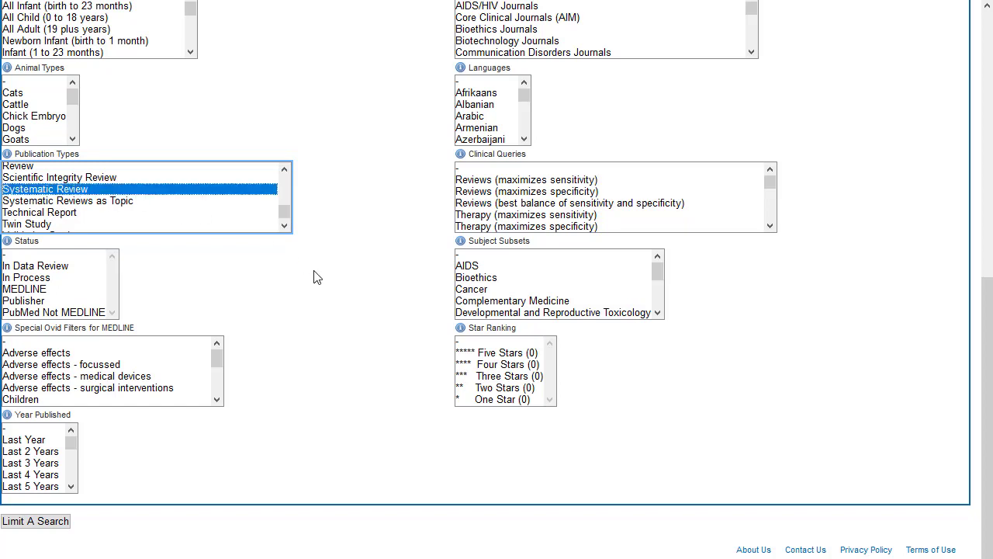
click(50, 527)
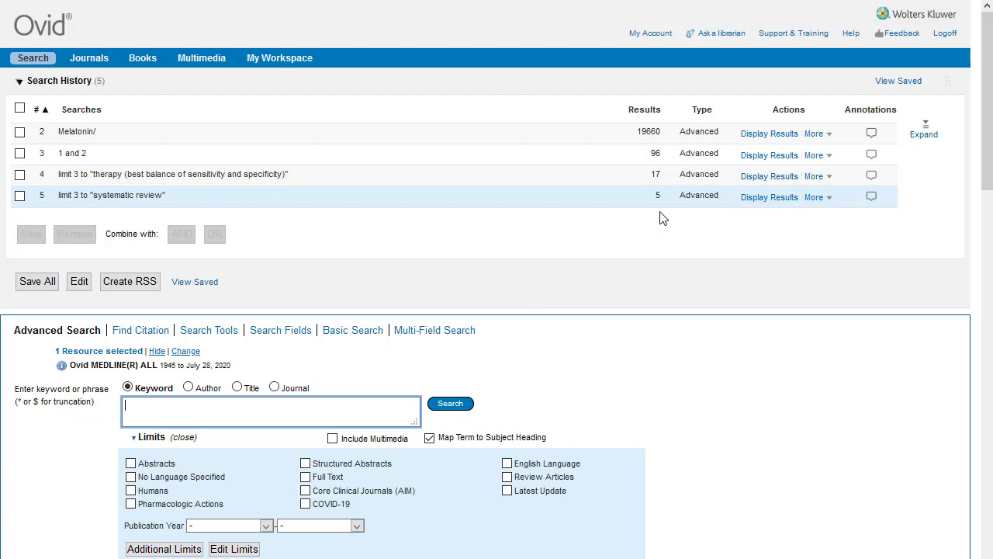
scroll(662, 218, down, 7)
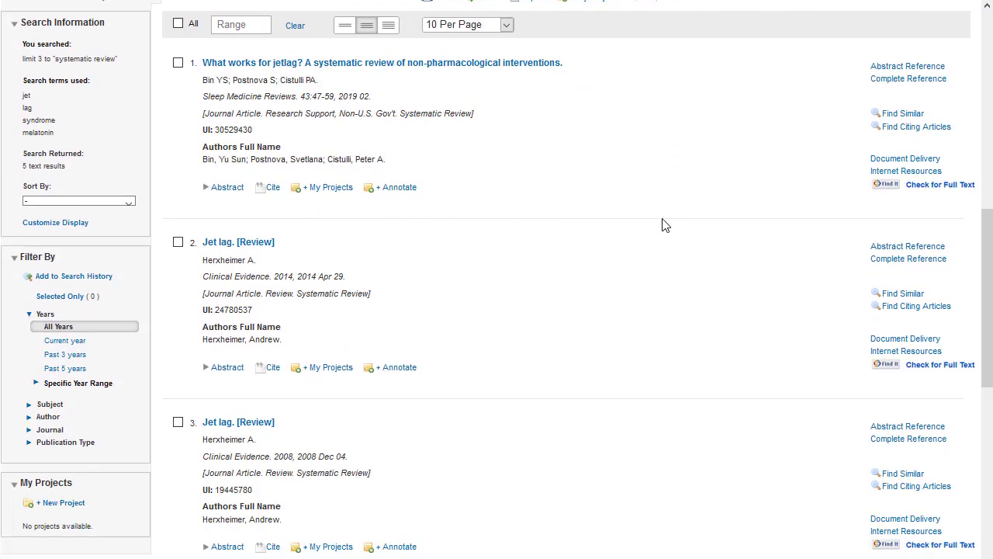